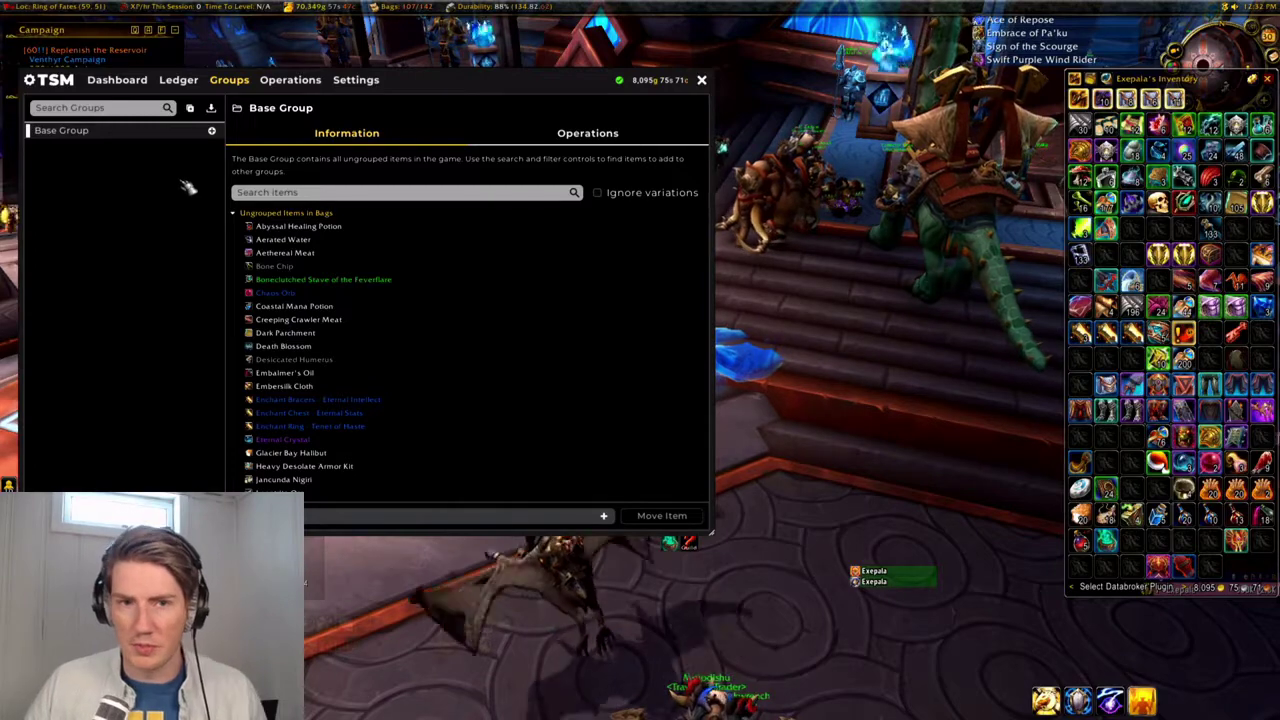
# Add a new subgroup named 'Enchants' under the Base Group.
pyautogui.click(211, 131)
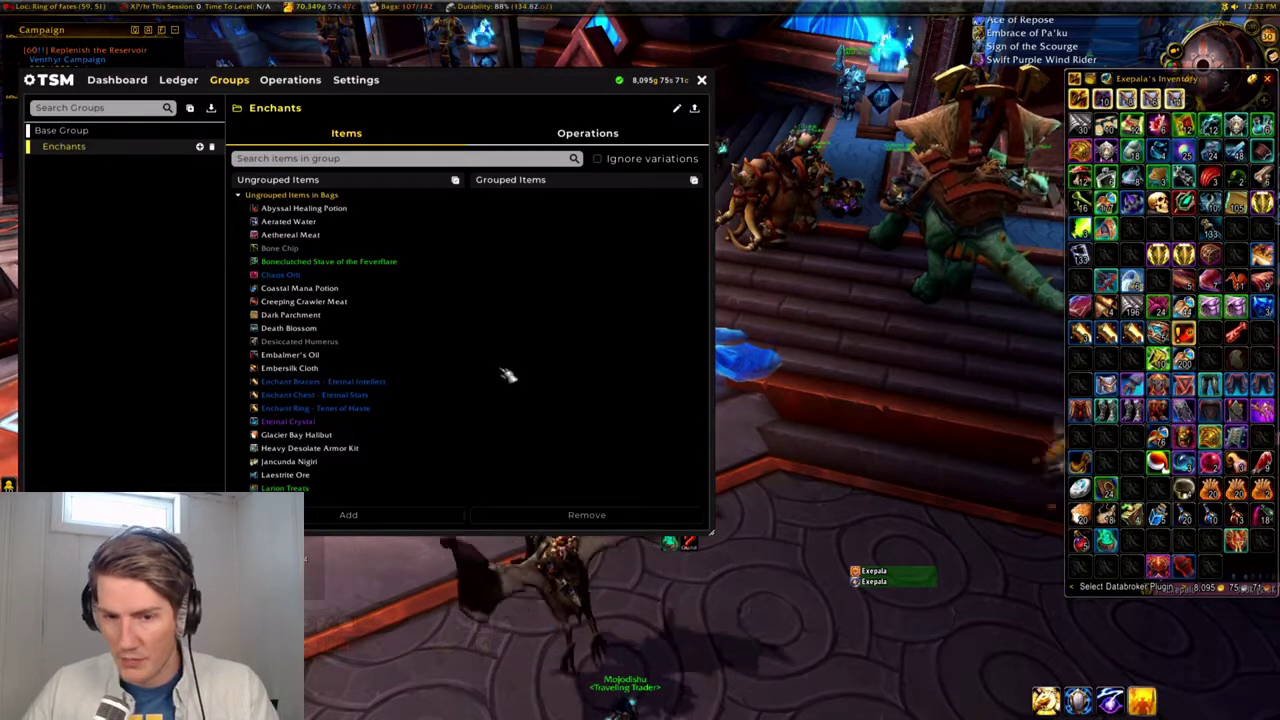
# Add the three Enchant items to the Enchants group, then start another Base Group subgroup.
pyautogui.click(418, 396)
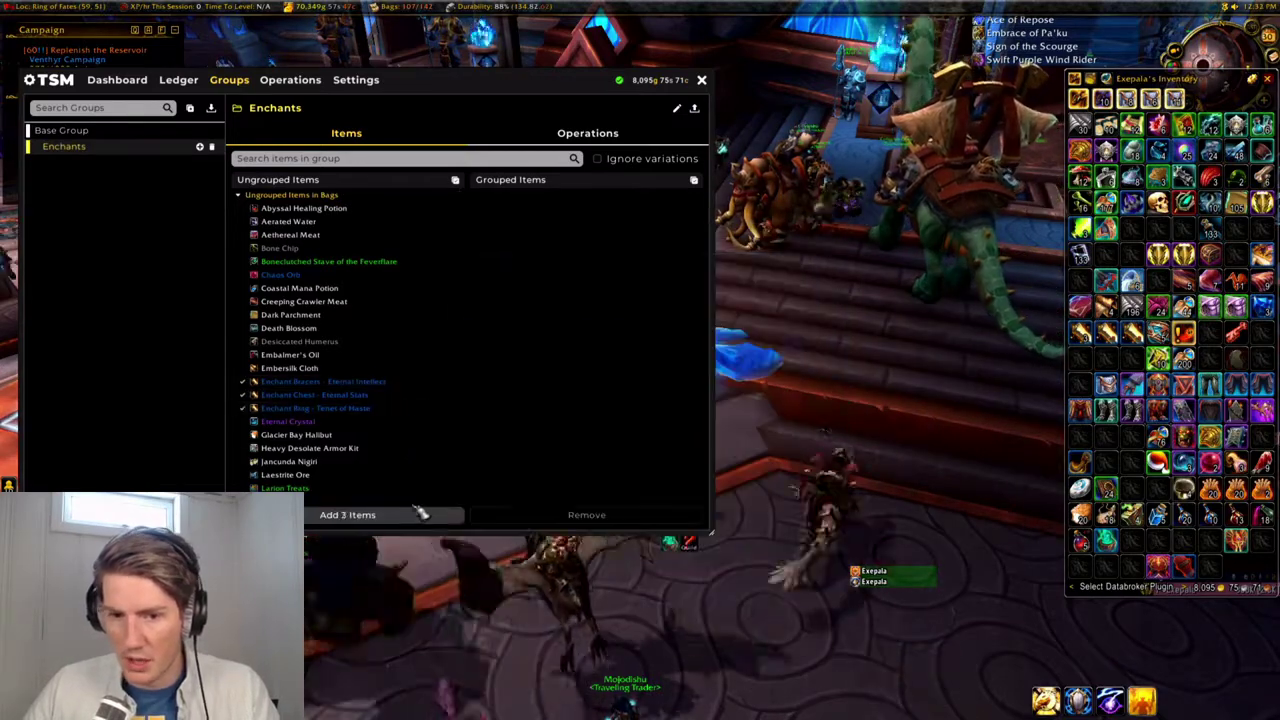
pyautogui.click(420, 516)
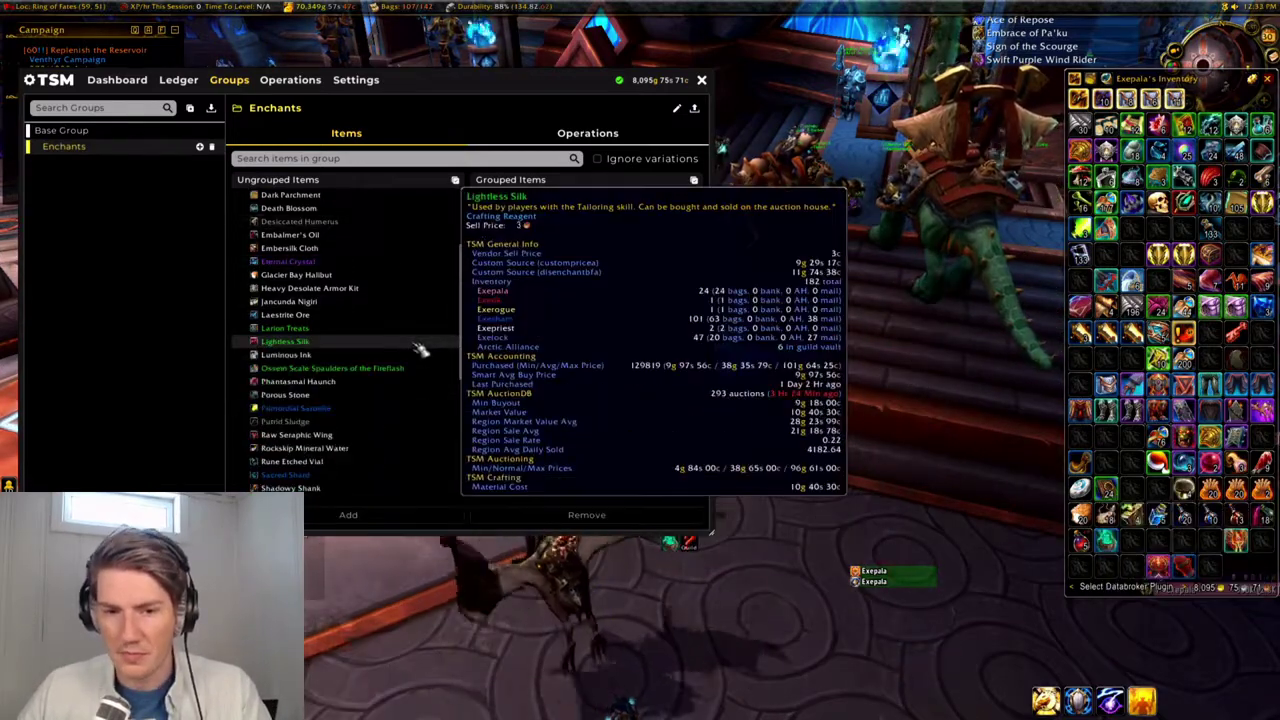
pyautogui.scroll(-10, 414, 346)
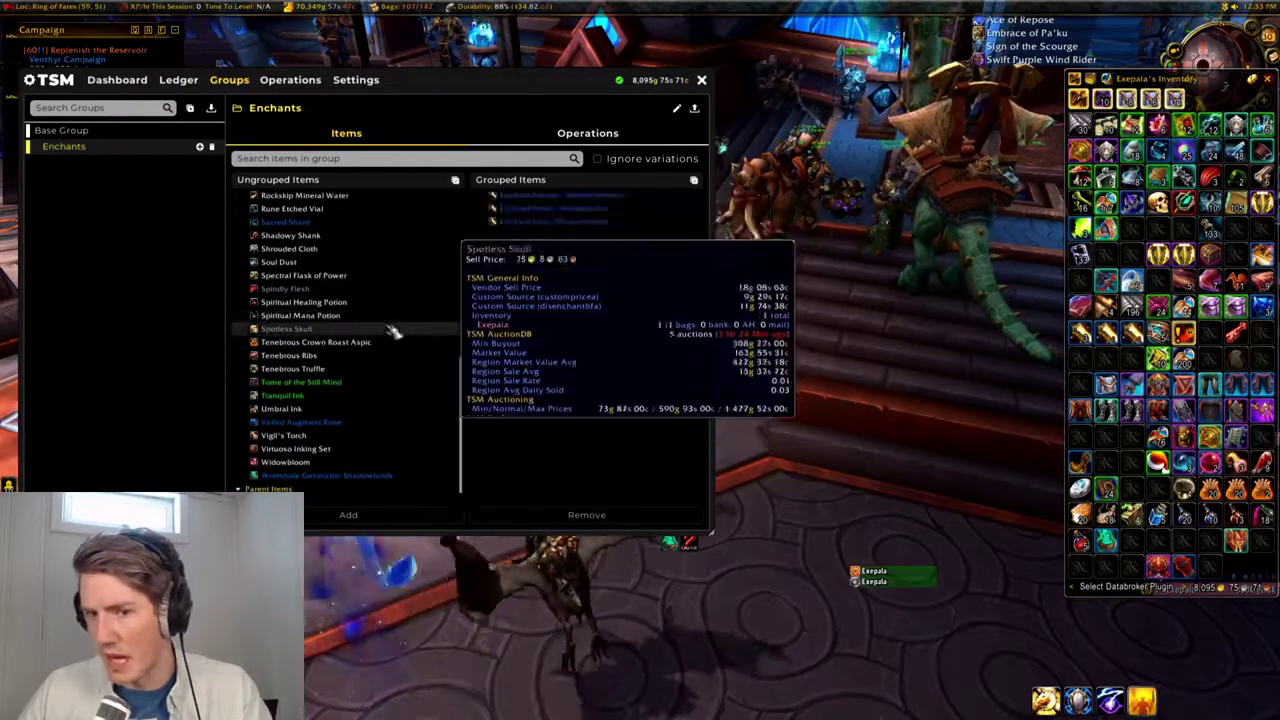
pyautogui.scroll(8, 423, 297)
pyautogui.scroll(3, 425, 296)
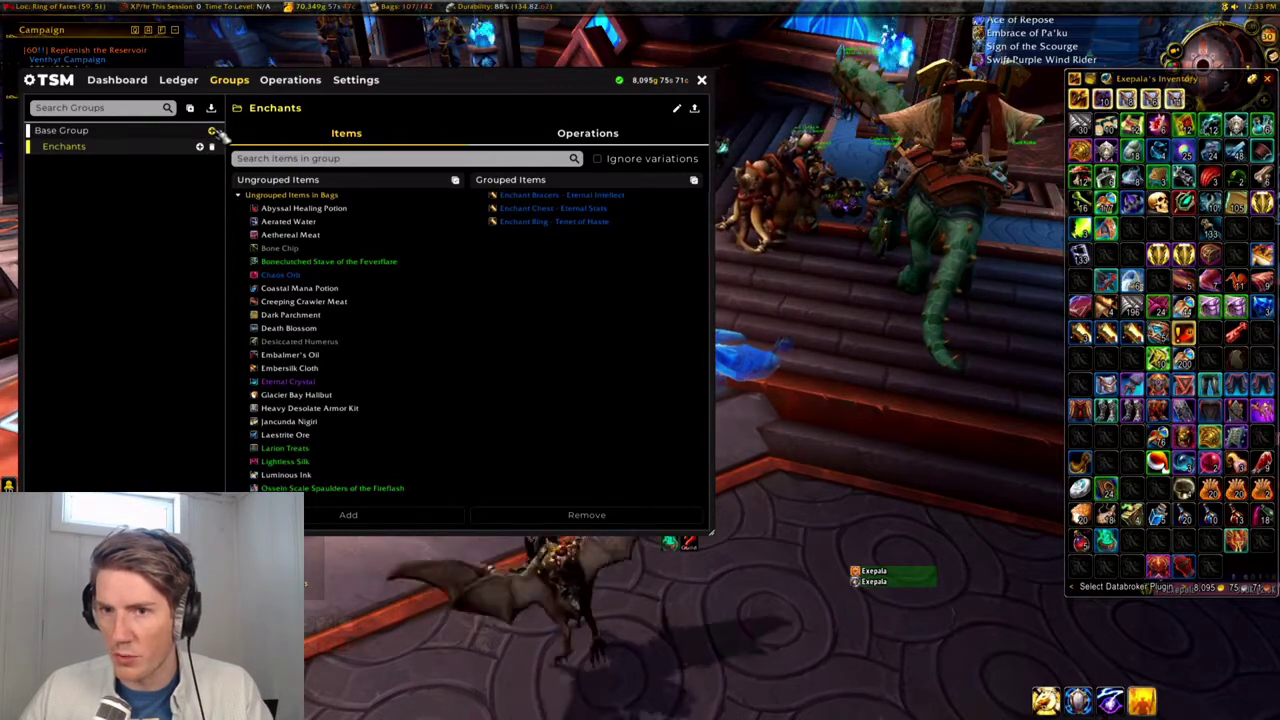
pyautogui.click(211, 131)
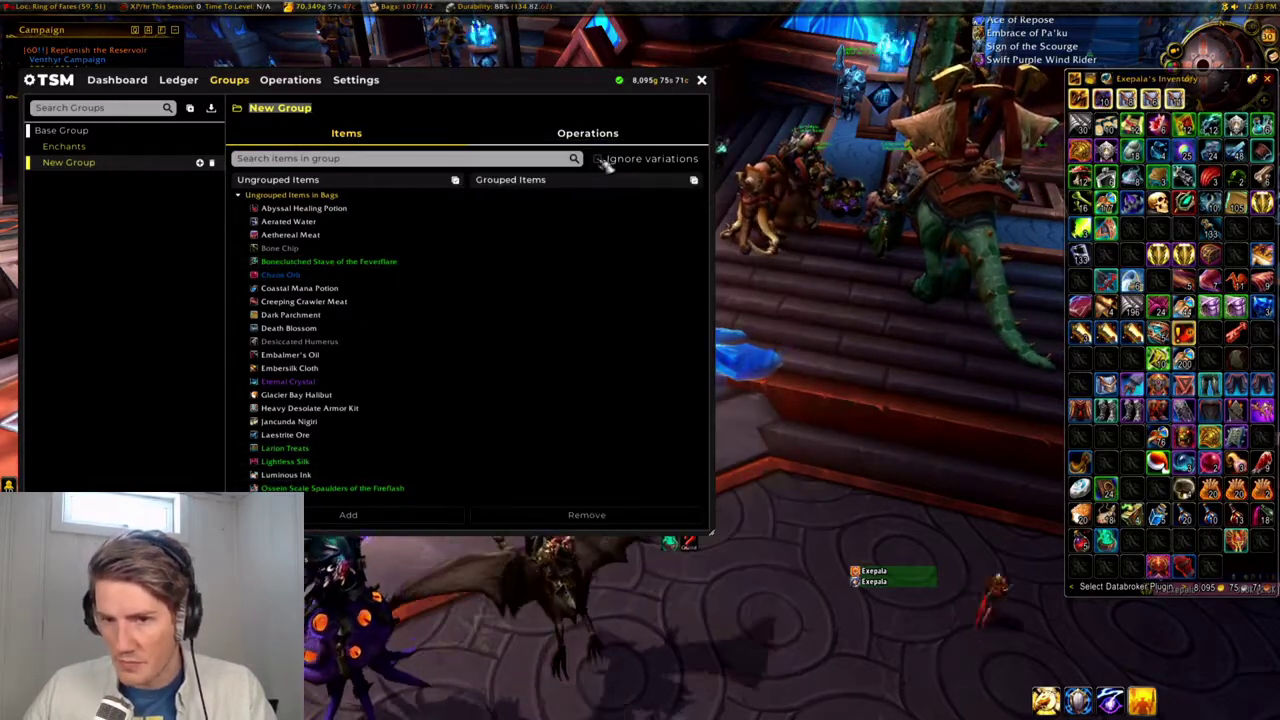
# Keep the name 'New Group' and mark Boneclutched Stave in Ungrouped Items.
pyautogui.press('Return')
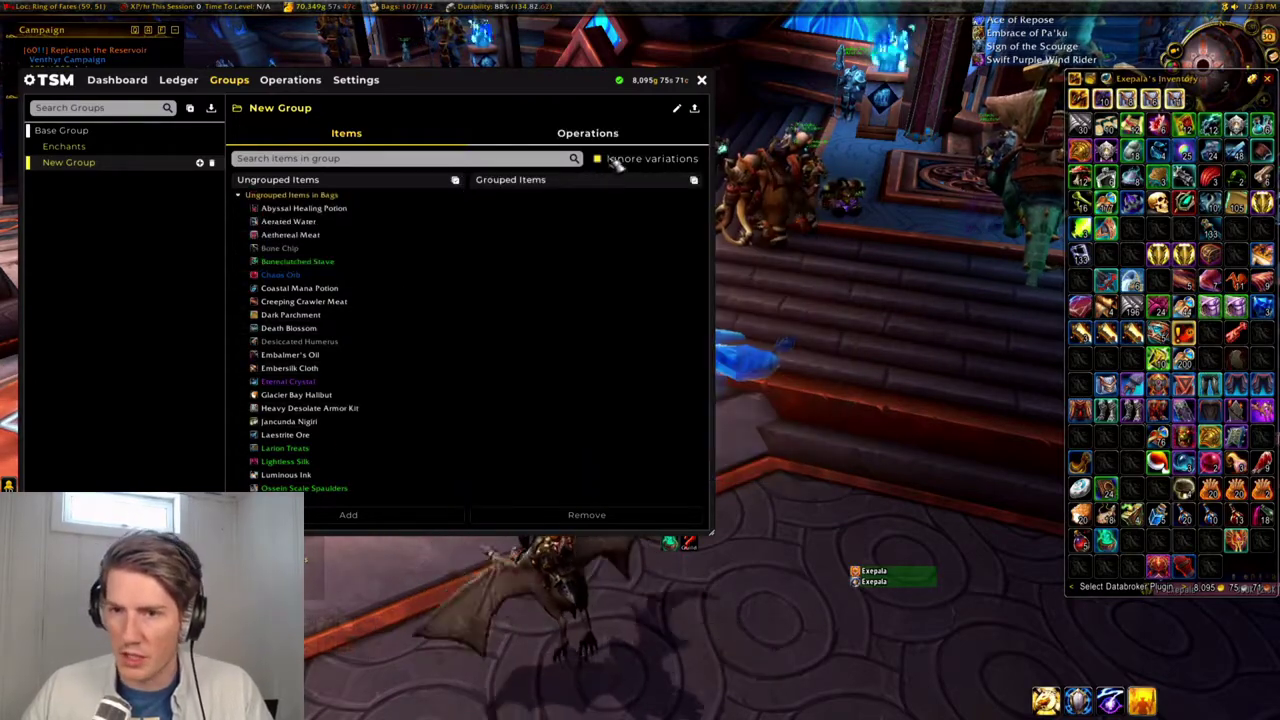
pyautogui.scroll(-4, 400, 280)
pyautogui.click(428, 283)
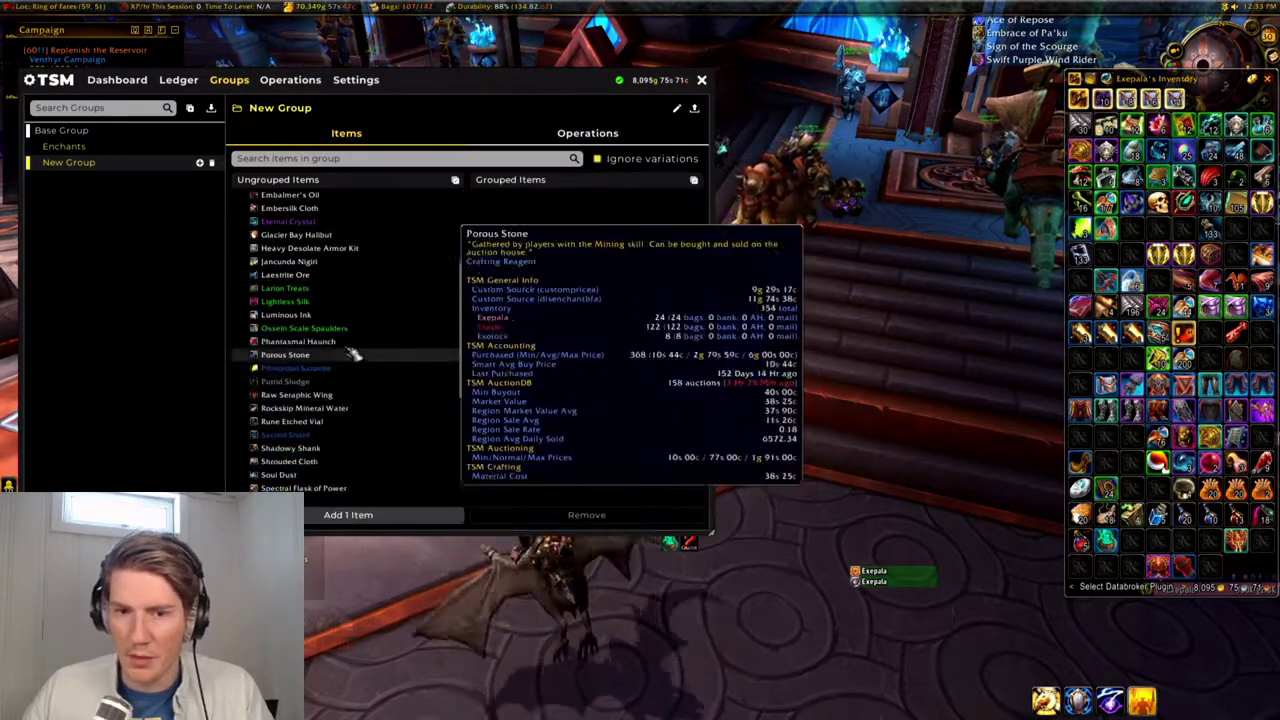
# Add Boneclutched Stave and Ossein Scale Spaulders to New Group.
pyautogui.click(354, 333)
pyautogui.click(398, 520)
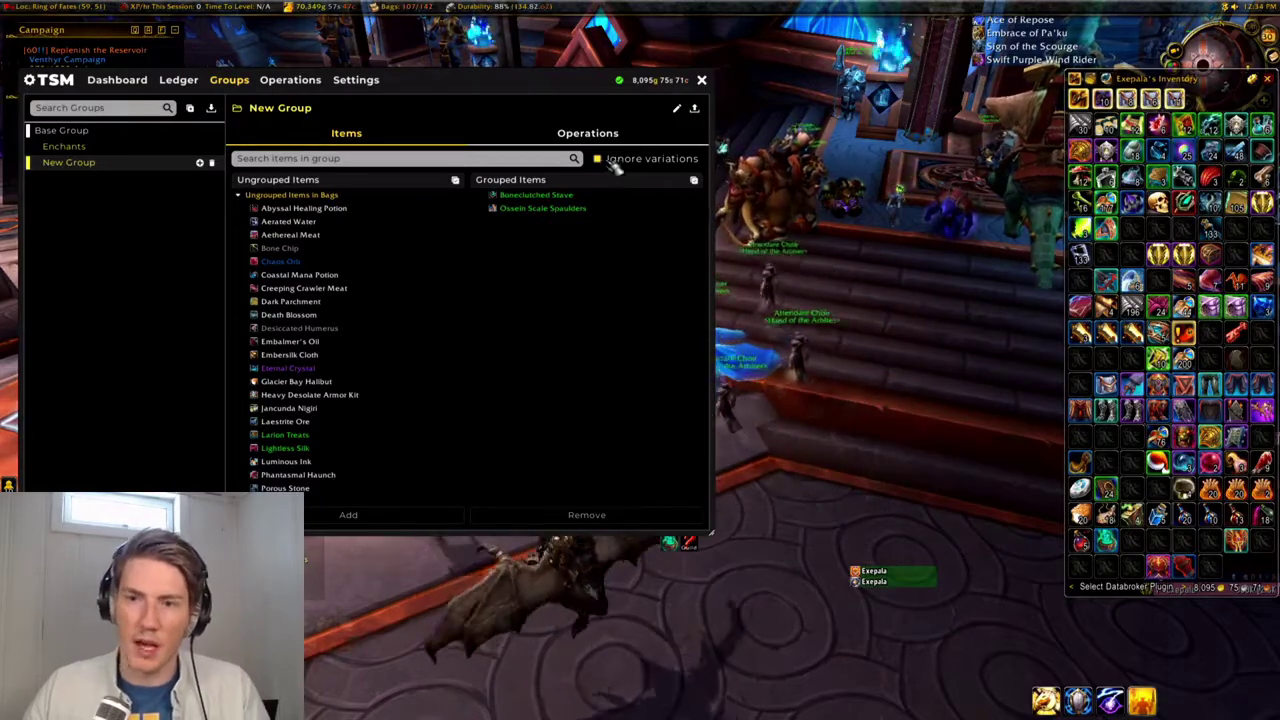
# Set New Group to ignore variations and bring up Import Groups & Operations.
pyautogui.click(596, 159)
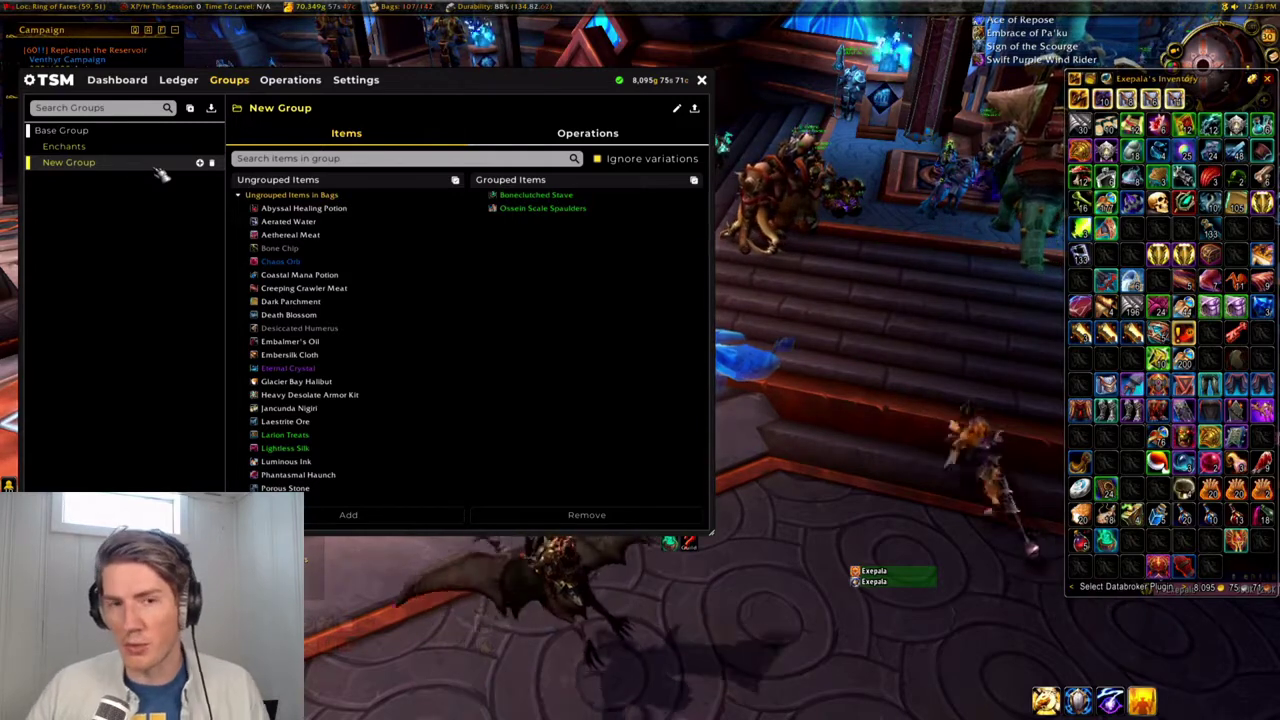
pyautogui.click(212, 108)
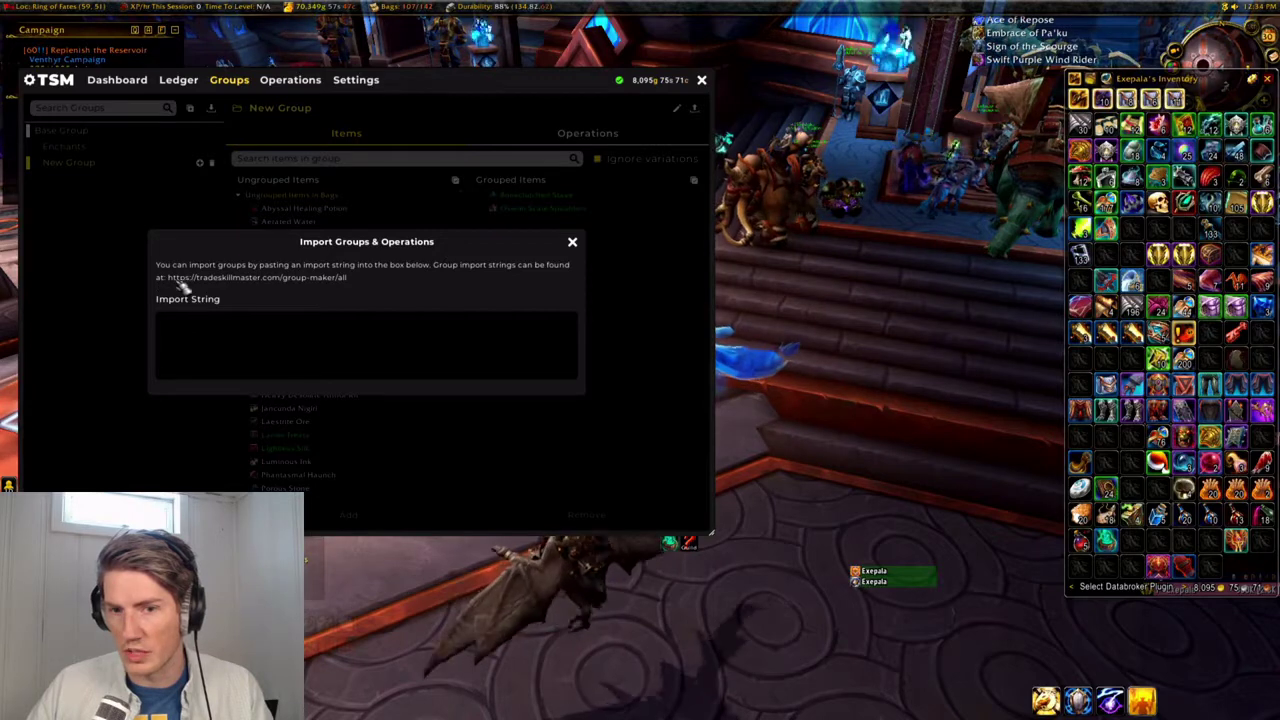
# Close the Import Groups & Operations dialog without importing anything.
pyautogui.click(573, 243)
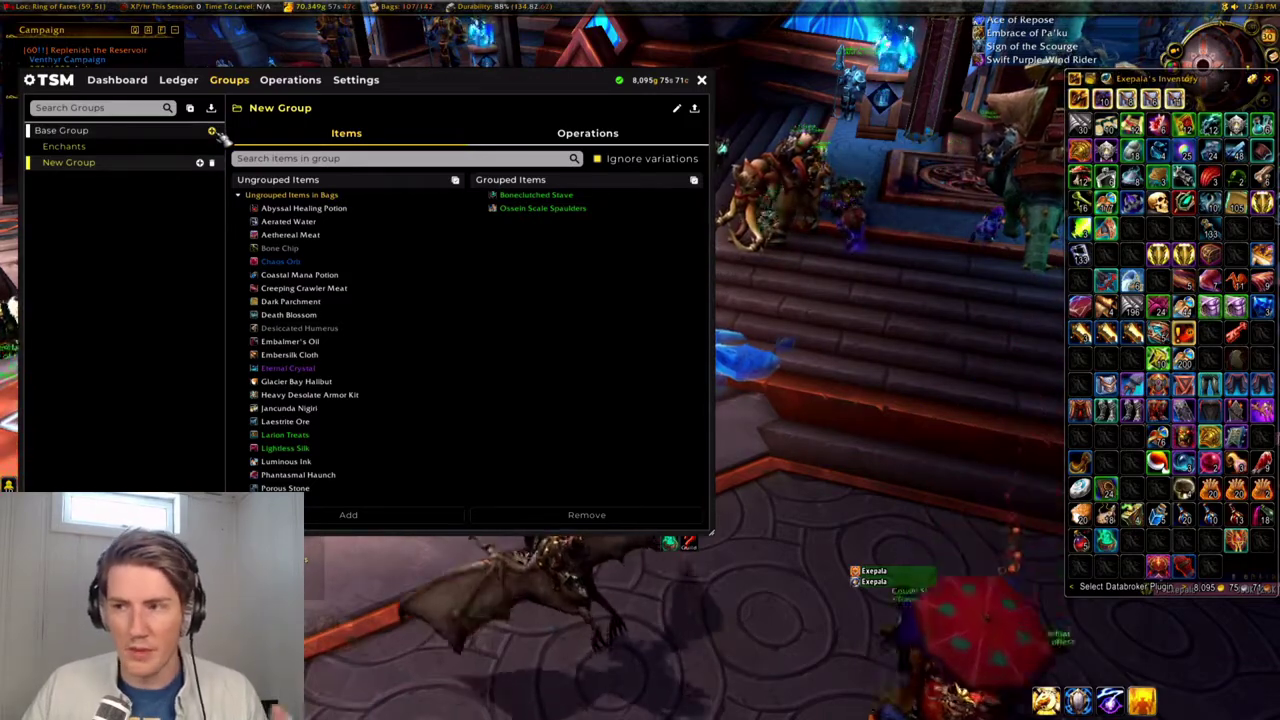
# Create a new subgroup named 'Missives' under Base Group.
pyautogui.click(211, 131)
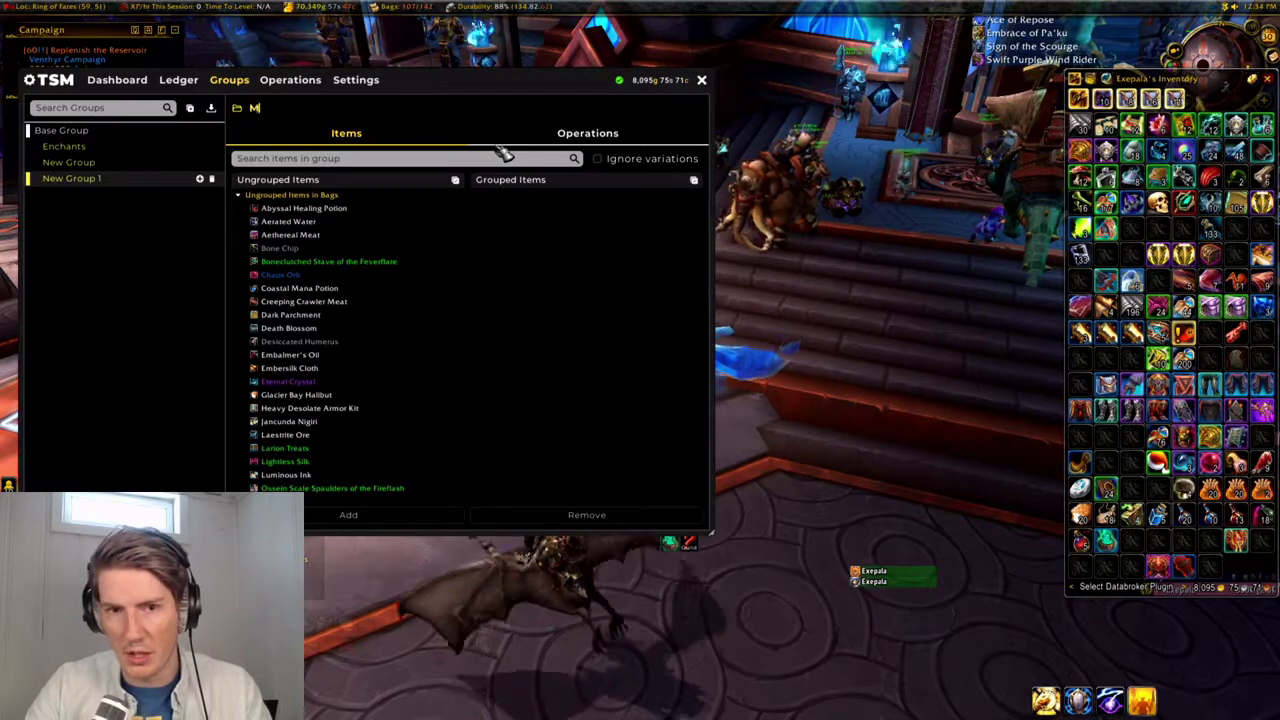
pyautogui.write('Missives')
pyautogui.press('Return')
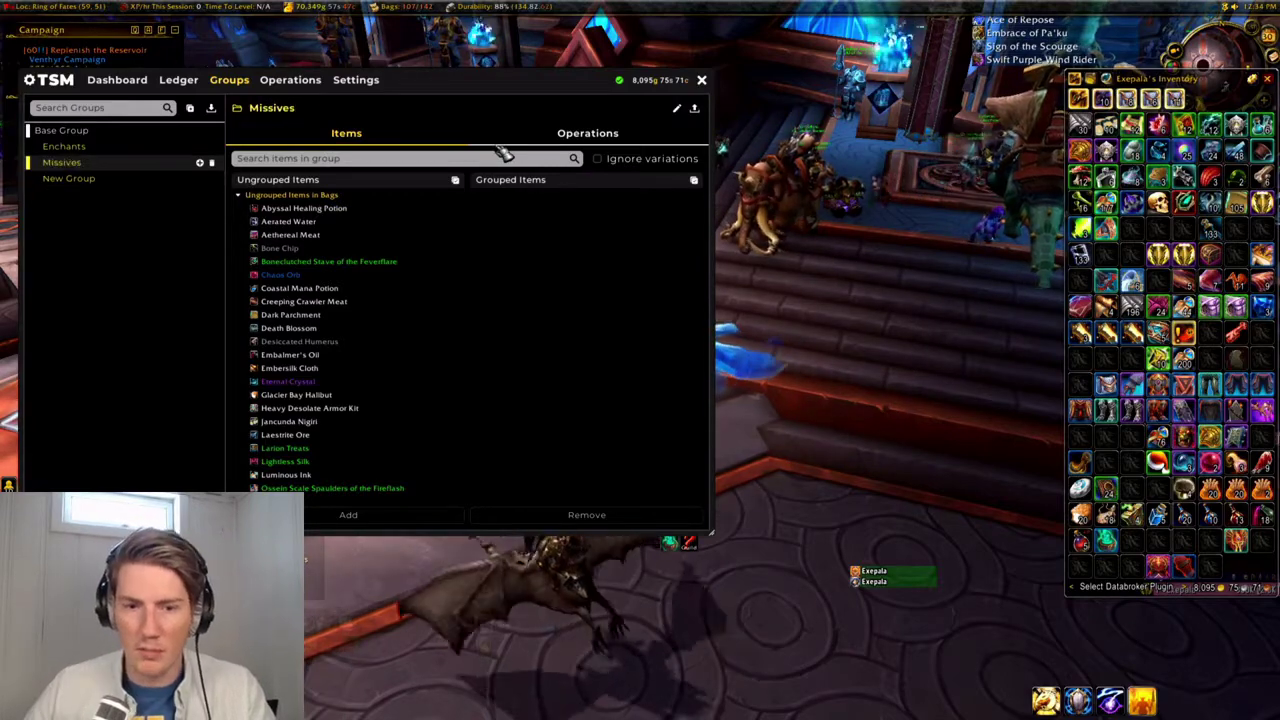
pyautogui.scroll(-3, 400, 390)
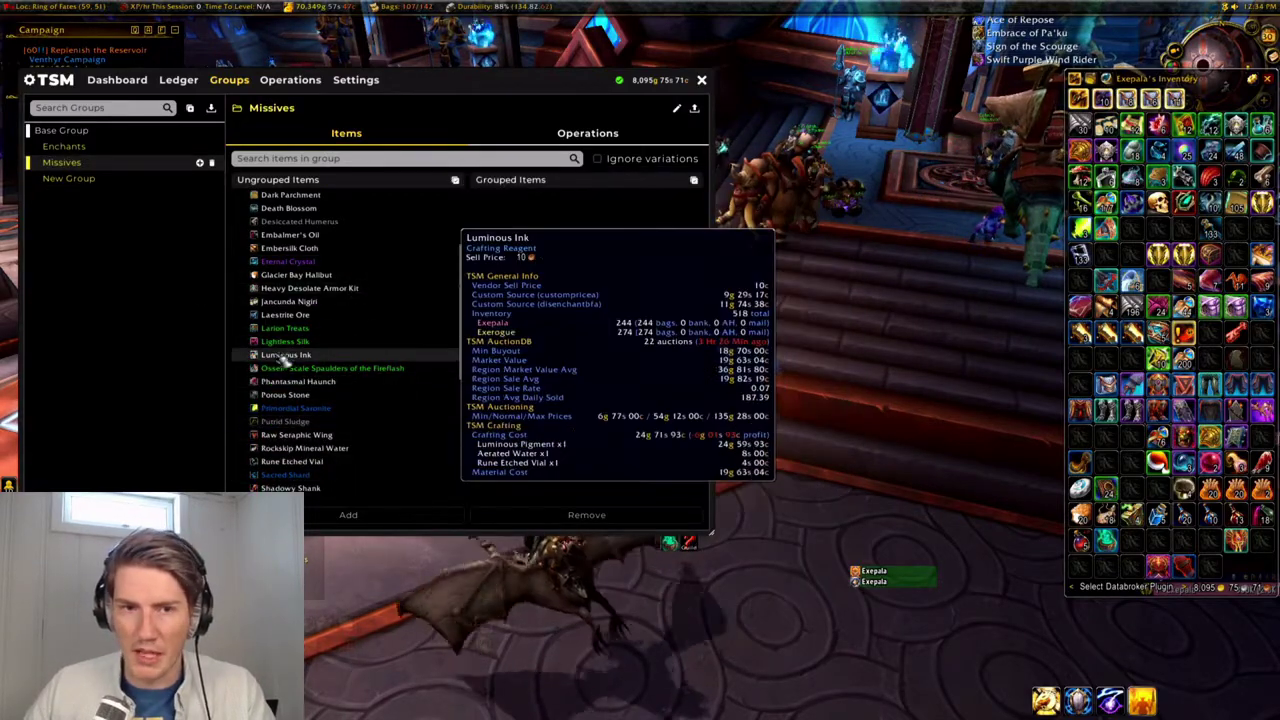
# Search Base Group for 'missive' and move the four Missives into the Missives group.
pyautogui.click(100, 130)
pyautogui.click(303, 193)
pyautogui.write('mi')
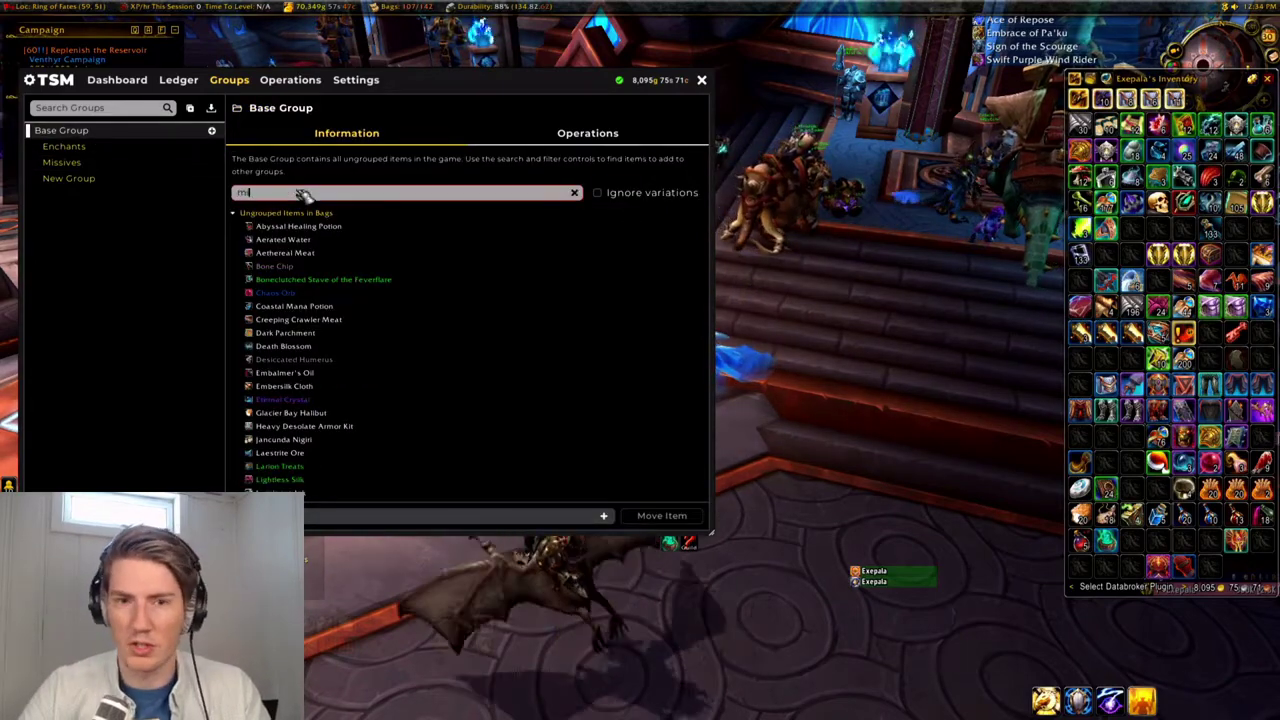
pyautogui.write('ssive')
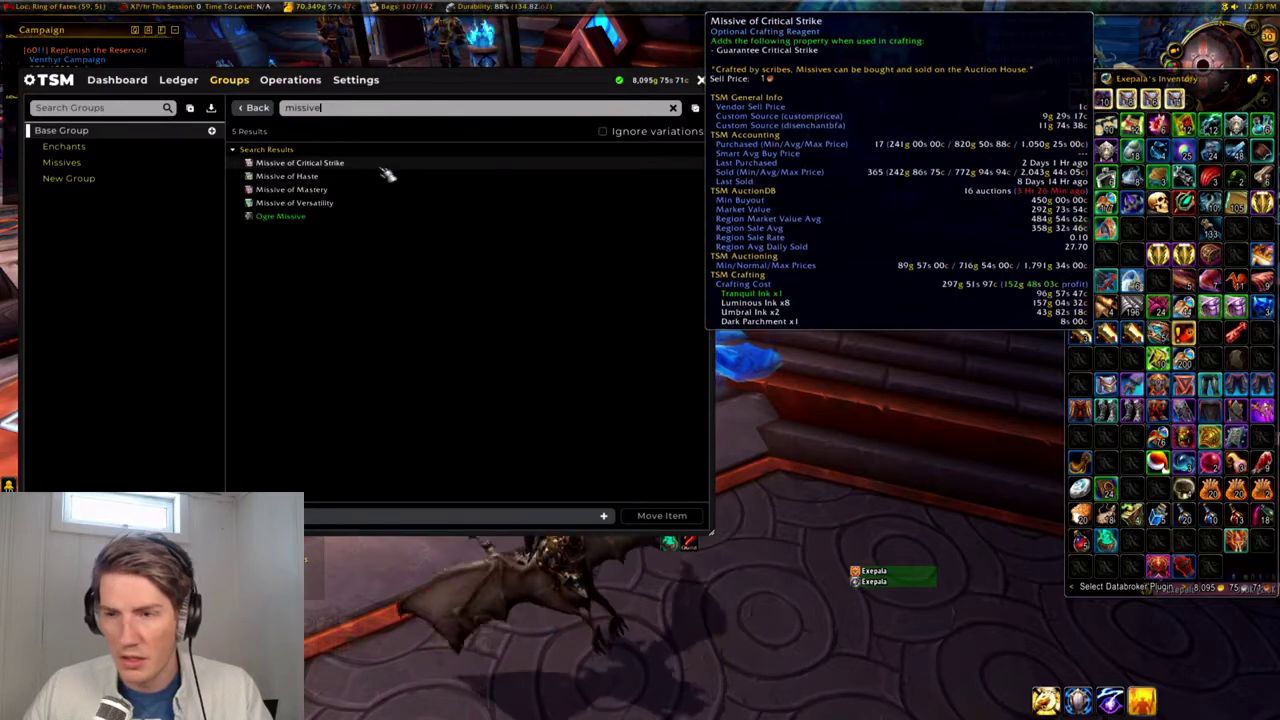
pyautogui.click(310, 163)
pyautogui.click(303, 176)
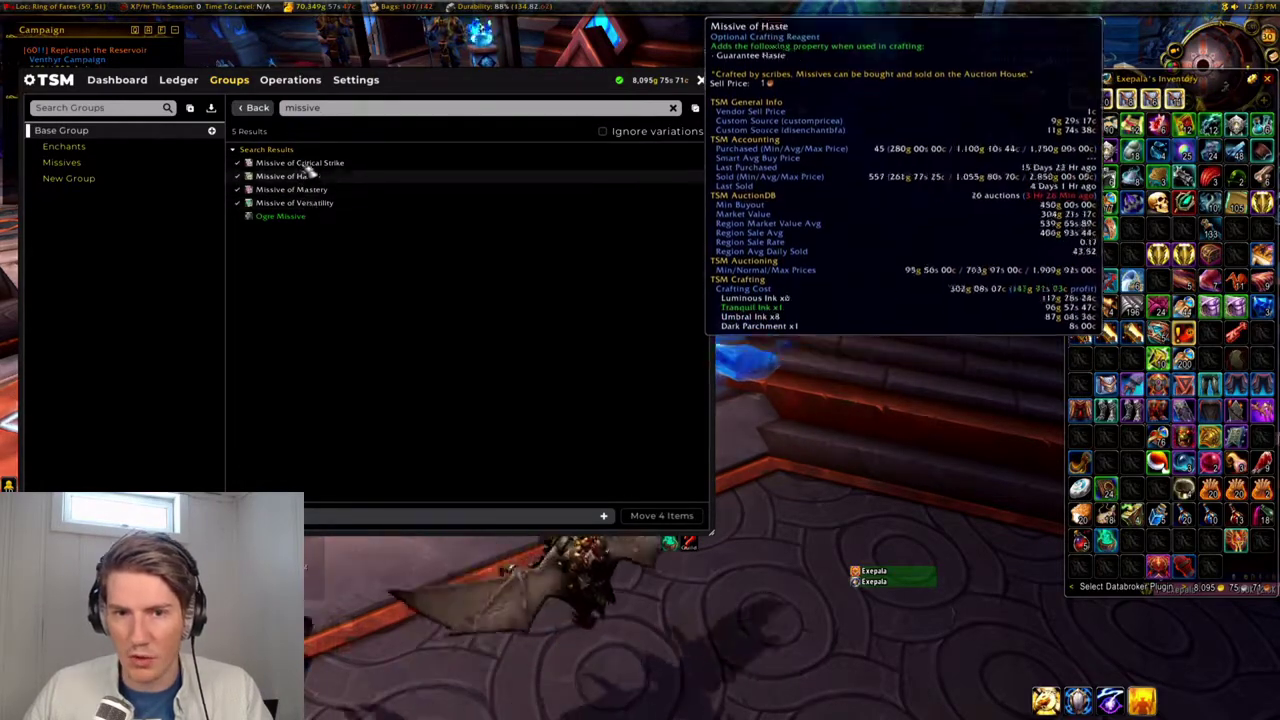
pyautogui.click(608, 517)
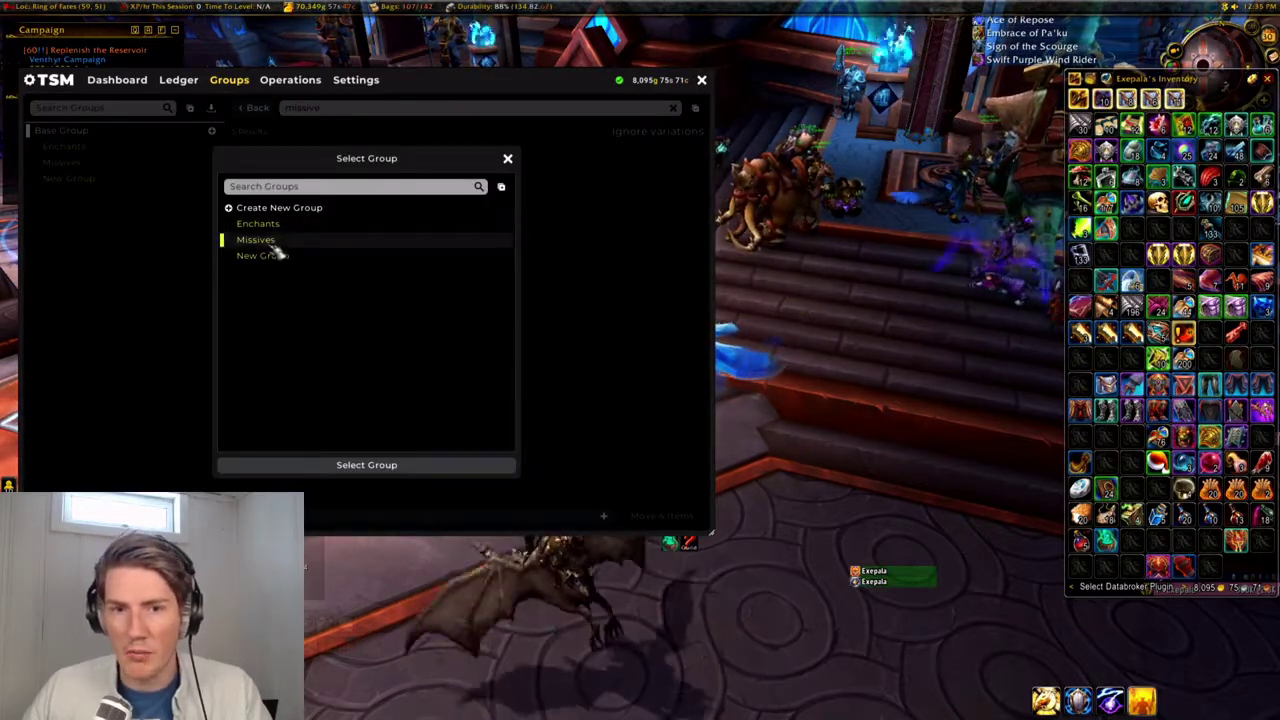
pyautogui.click(448, 468)
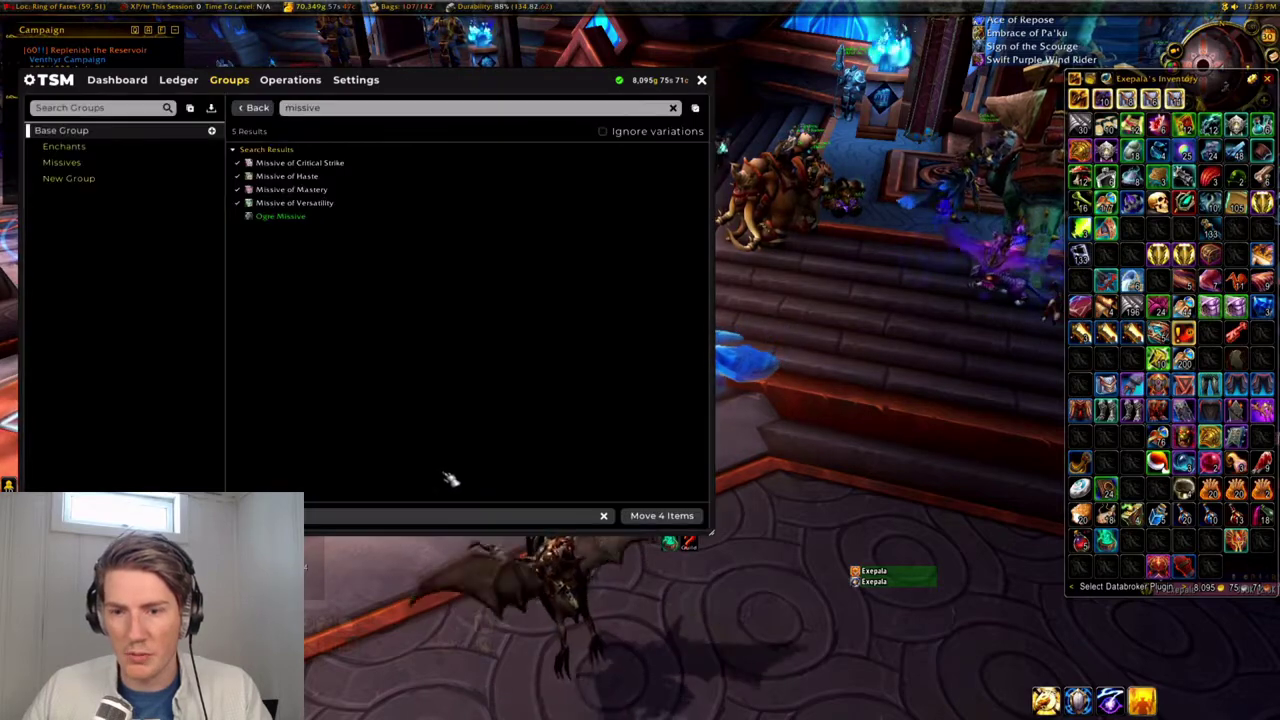
pyautogui.click(677, 518)
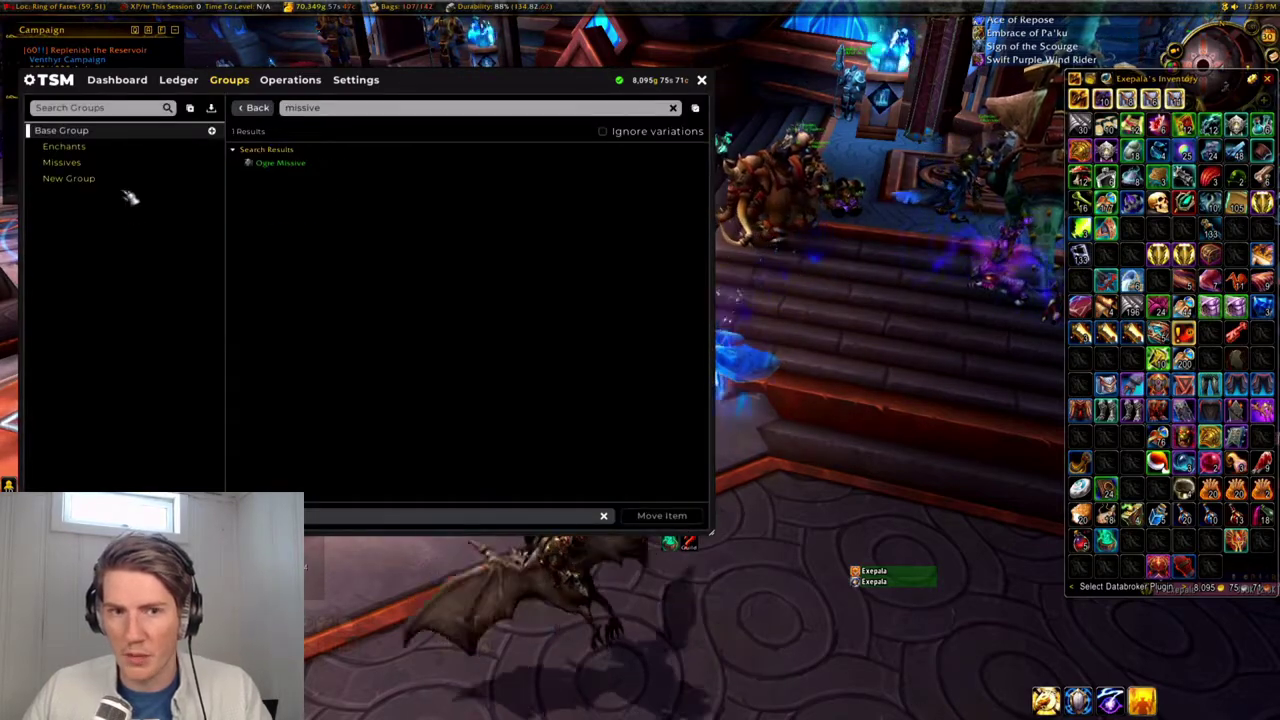
pyautogui.click(140, 164)
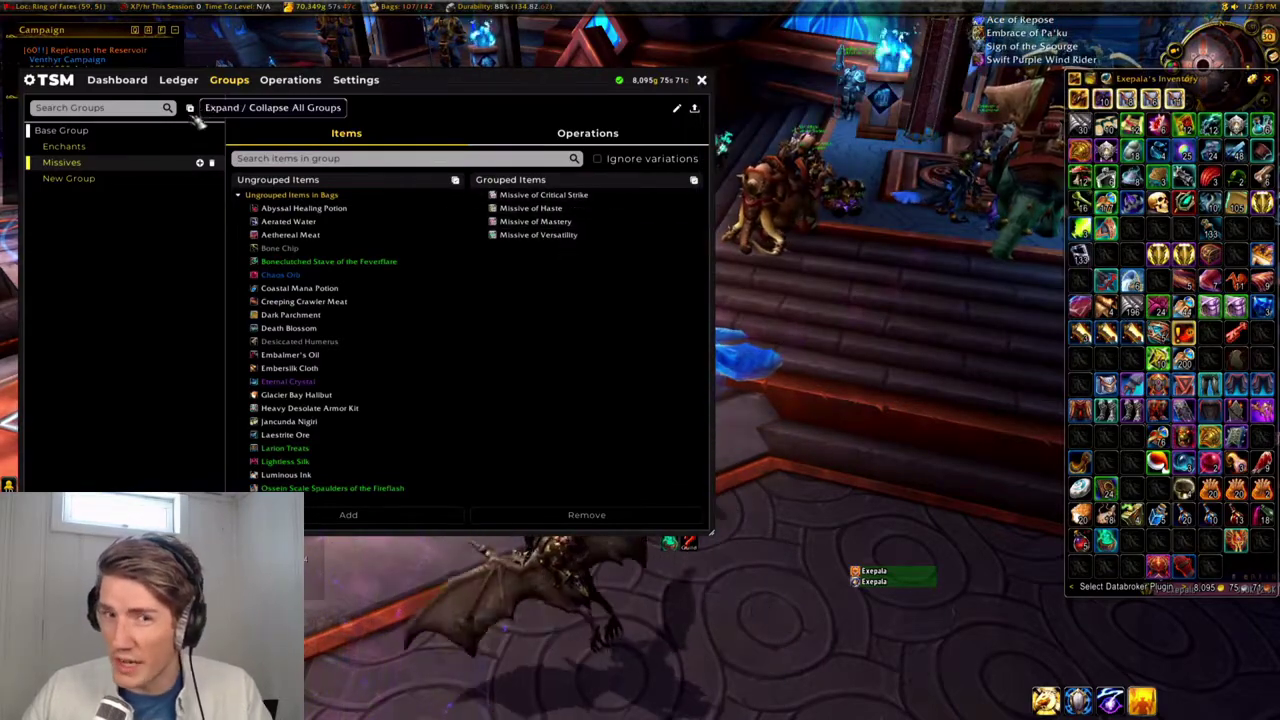
# Search Base Group for 'shadowsteel', then ignore variations to cut 245 results to 9.
pyautogui.click(97, 133)
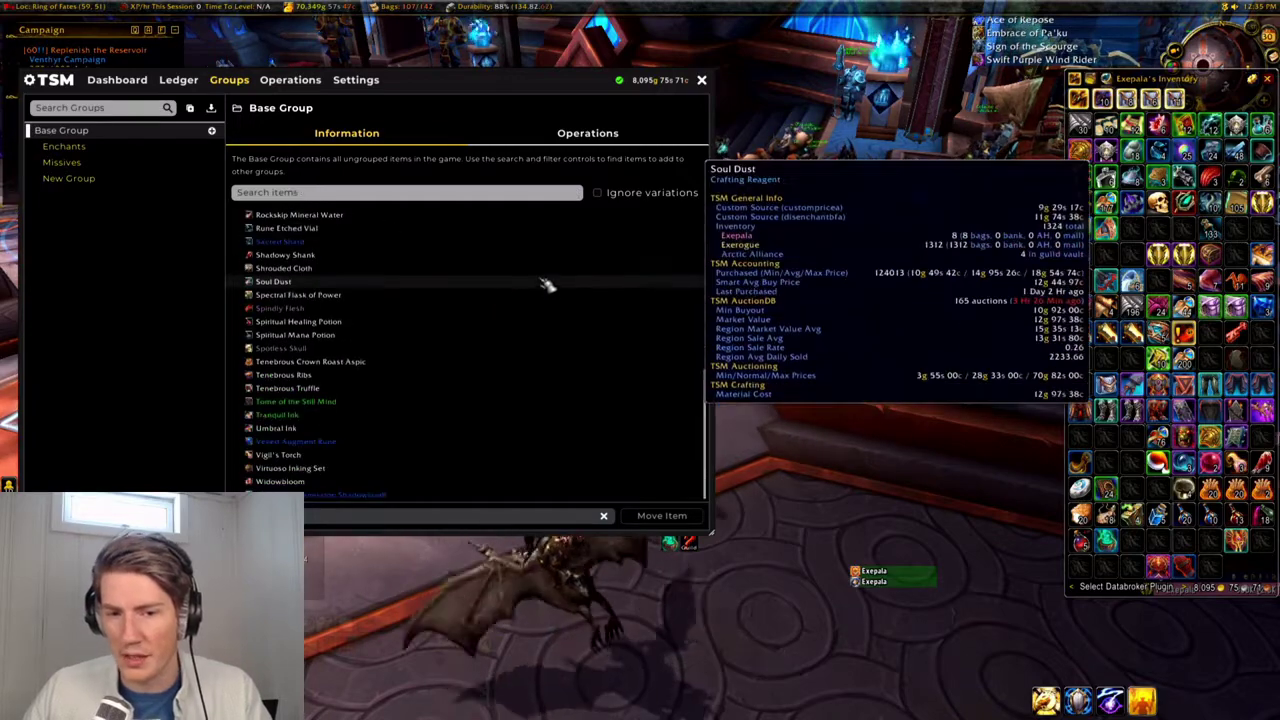
pyautogui.moveTo(415, 319)
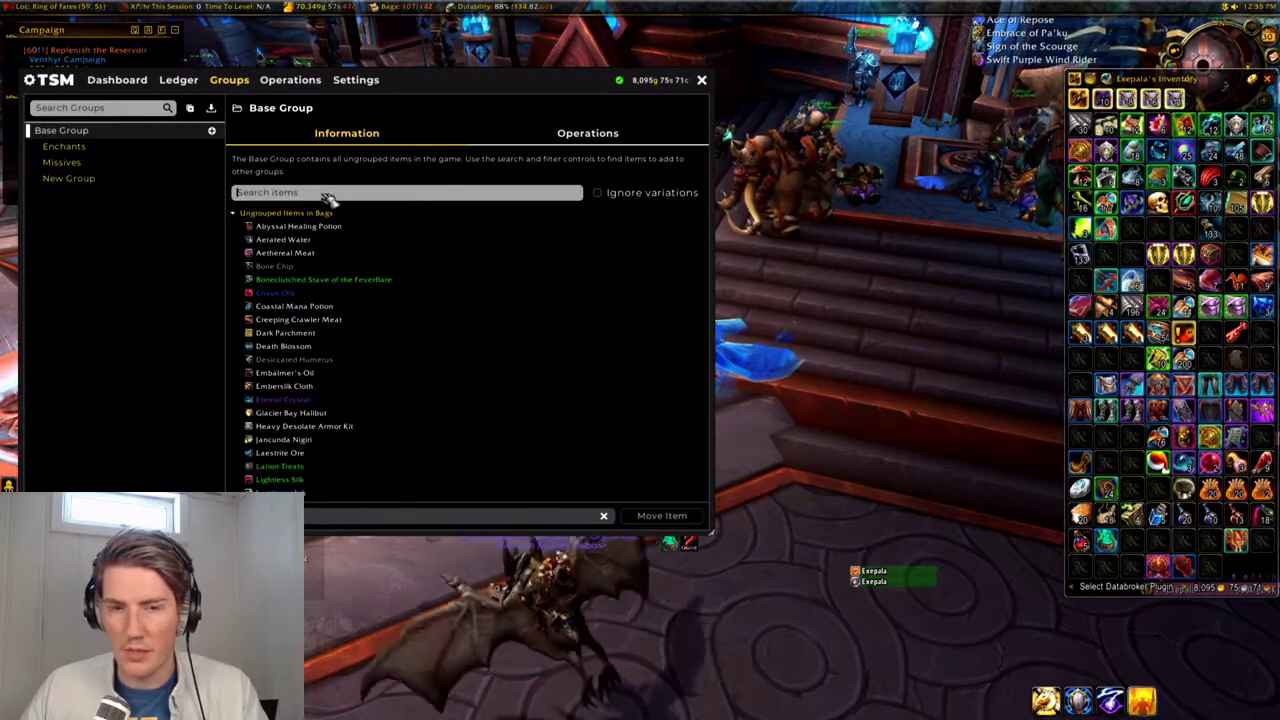
pyautogui.write('sh')
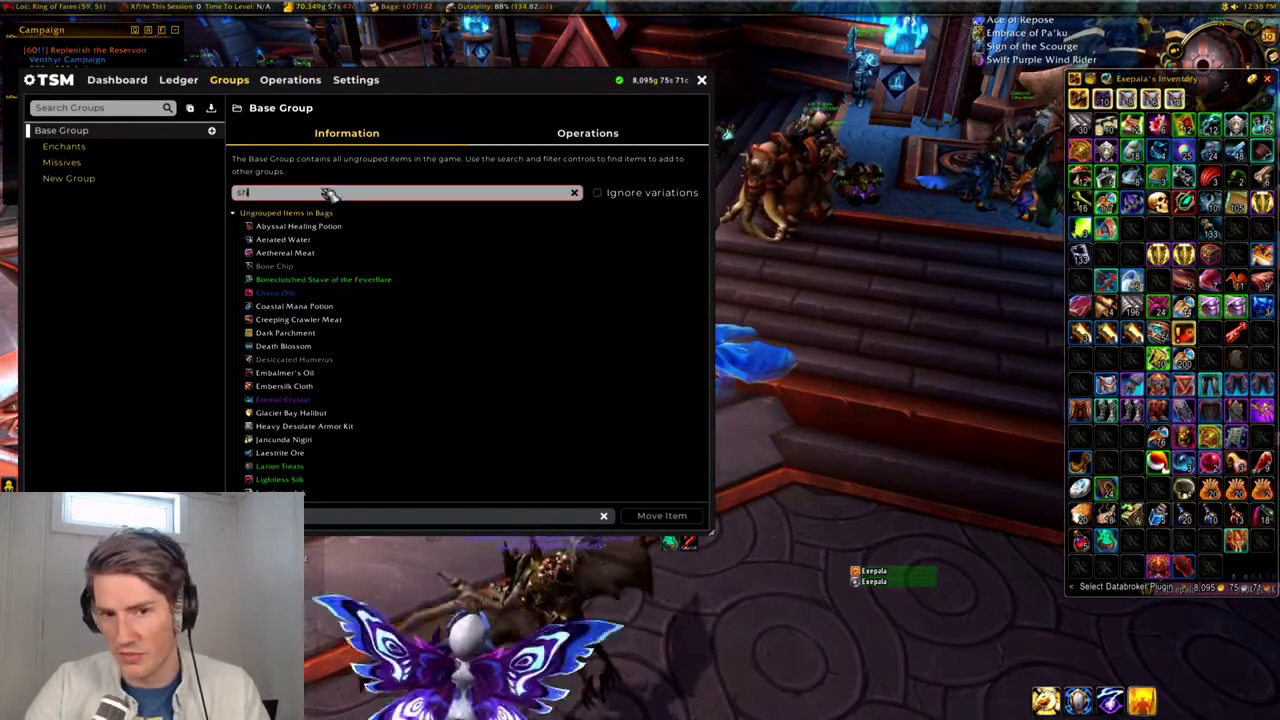
pyautogui.write('adowsteel')
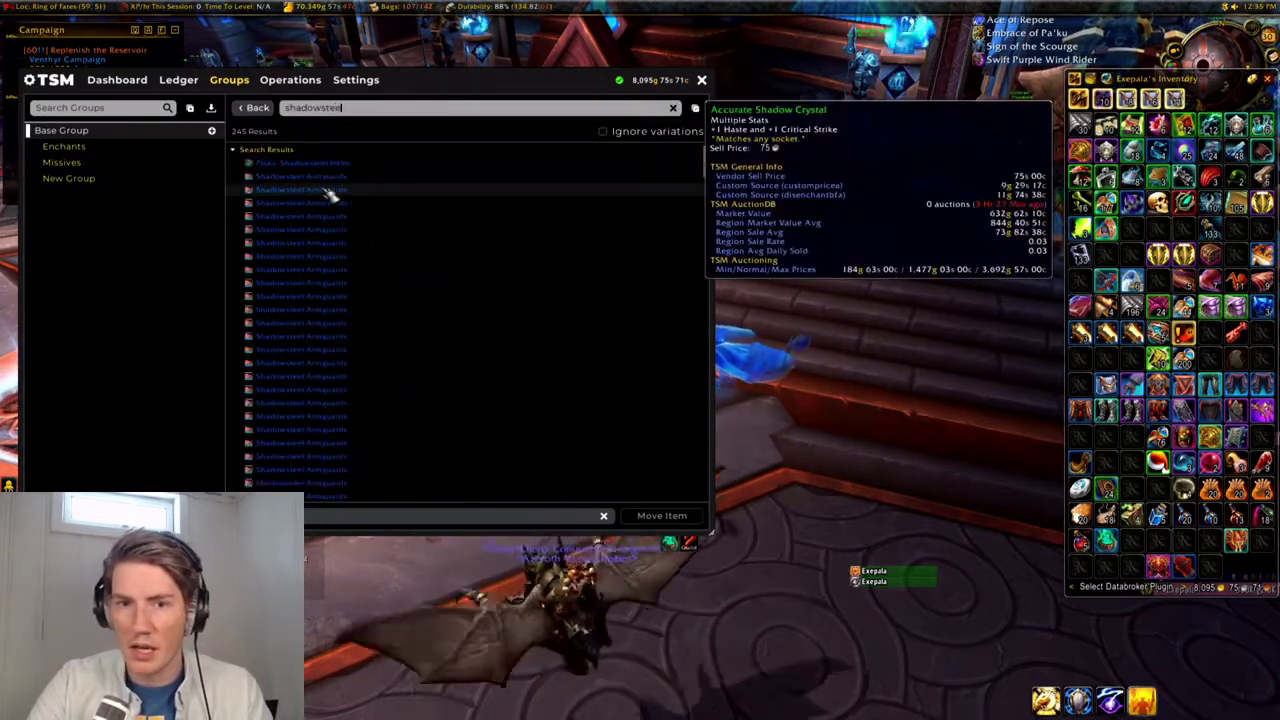
pyautogui.scroll(-5, 375, 255)
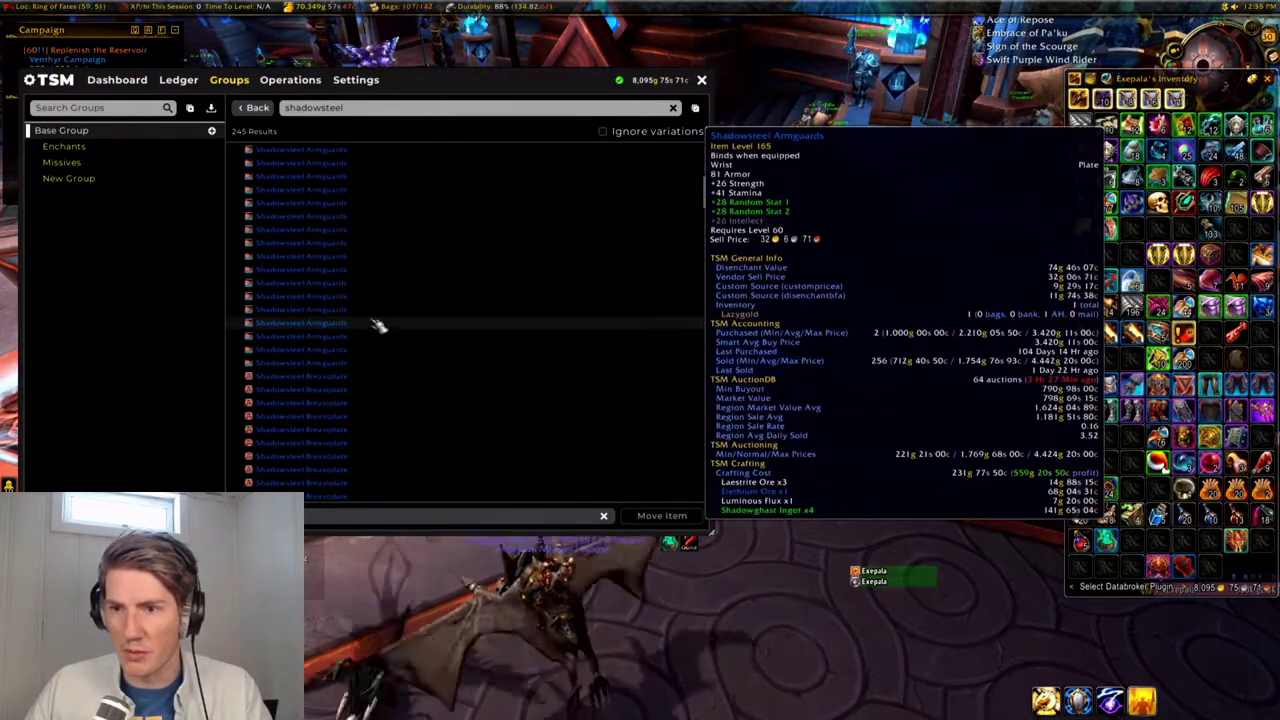
pyautogui.scroll(-5, 382, 430)
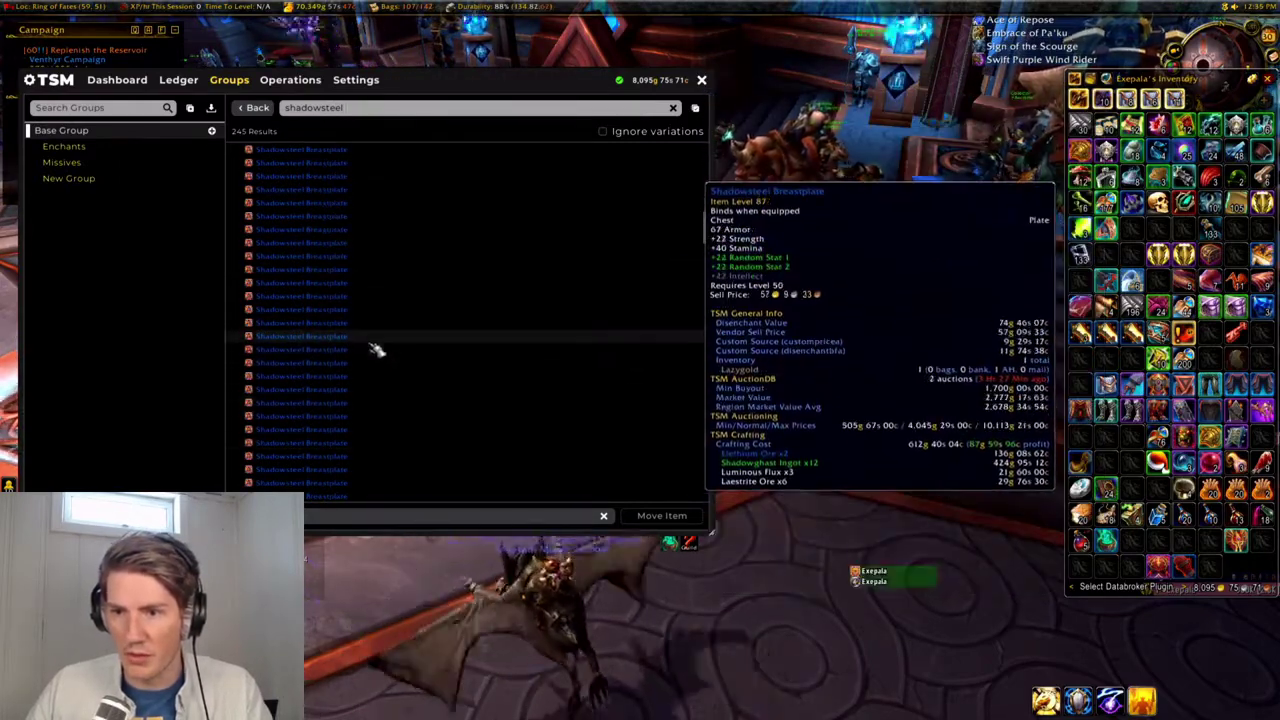
pyautogui.scroll(10, 366, 225)
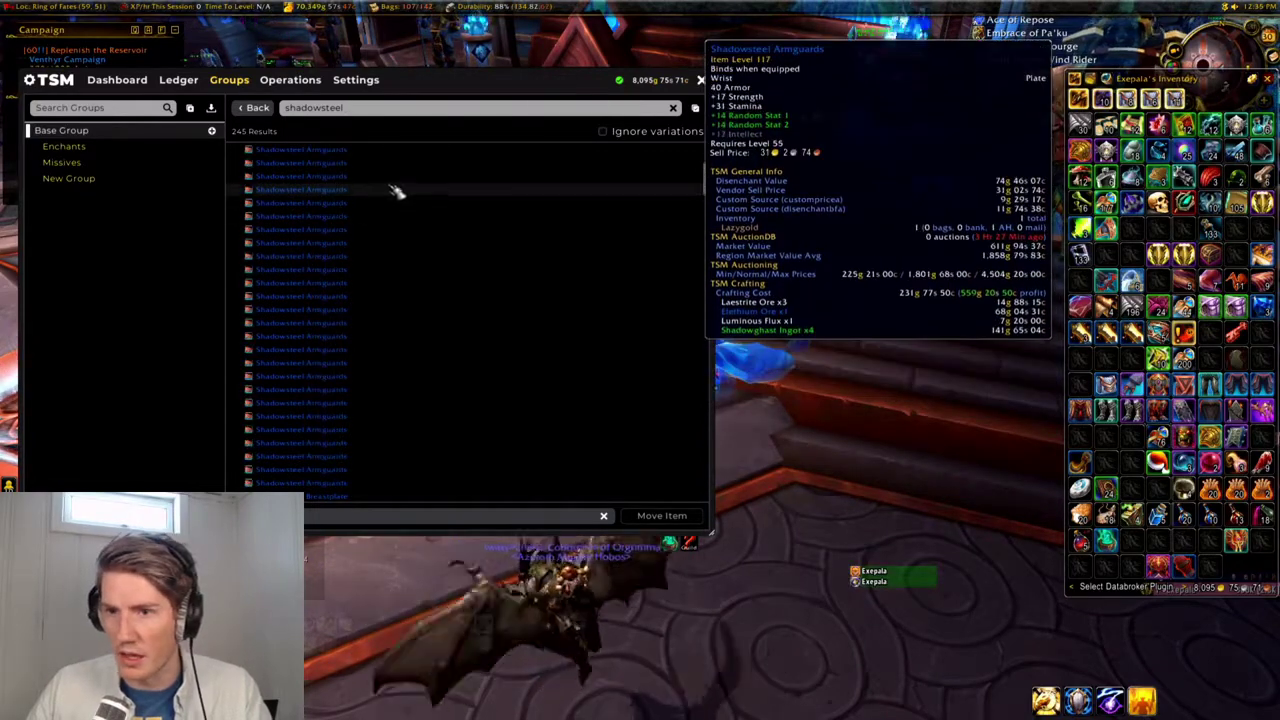
pyautogui.click(603, 131)
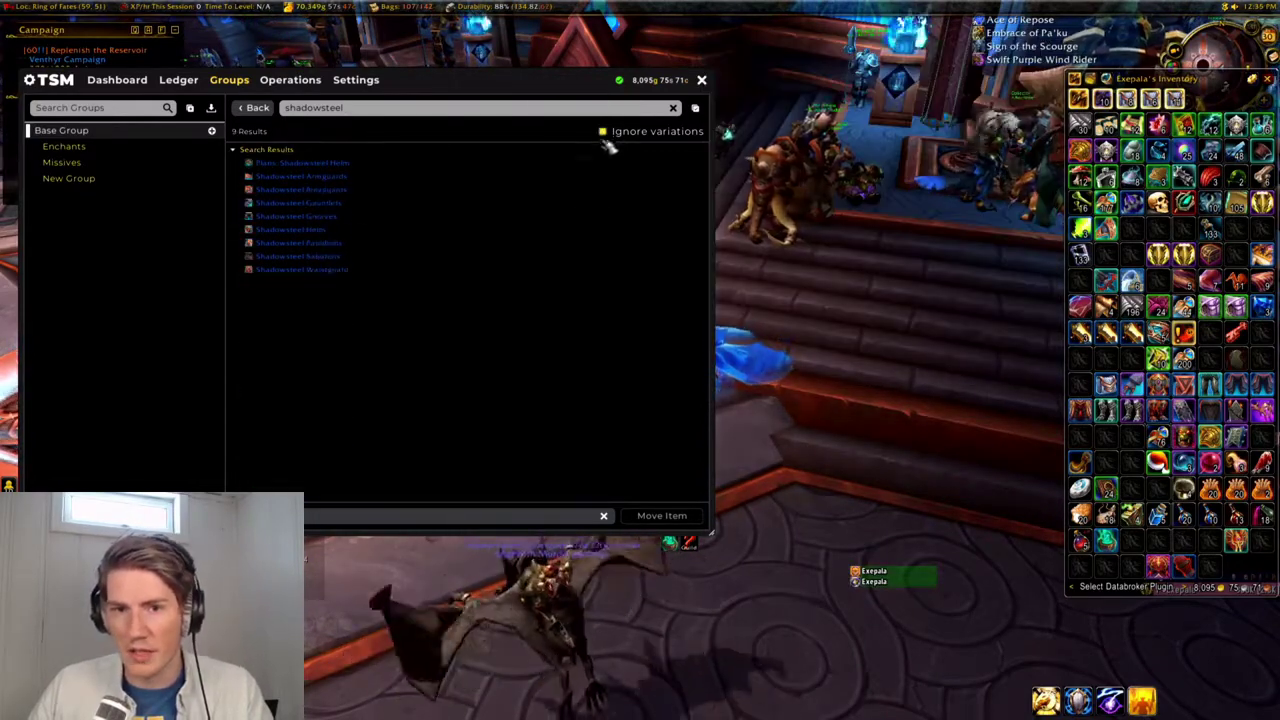